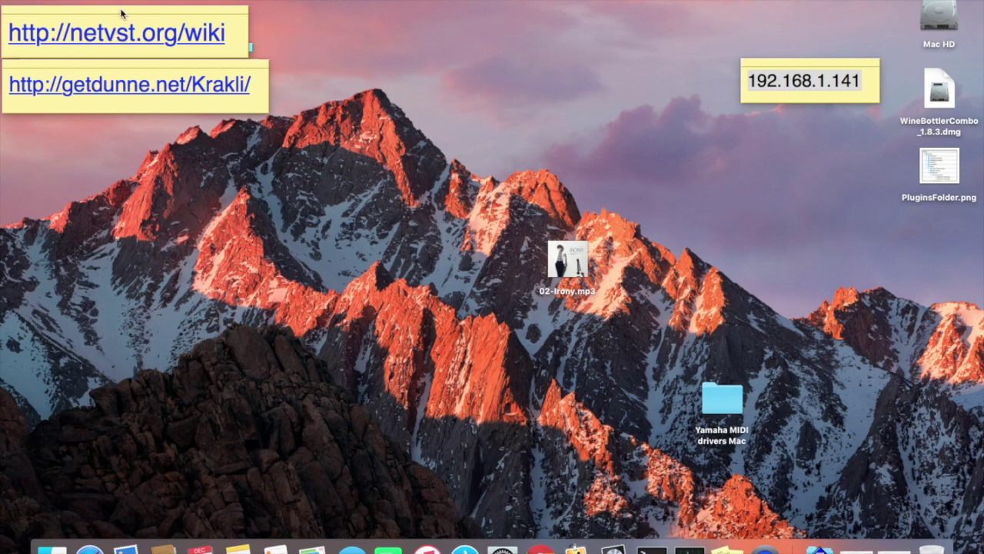
Open the NetVST wiki from its sticky note and go to the page on downloading and using NetVST
click(121, 13)
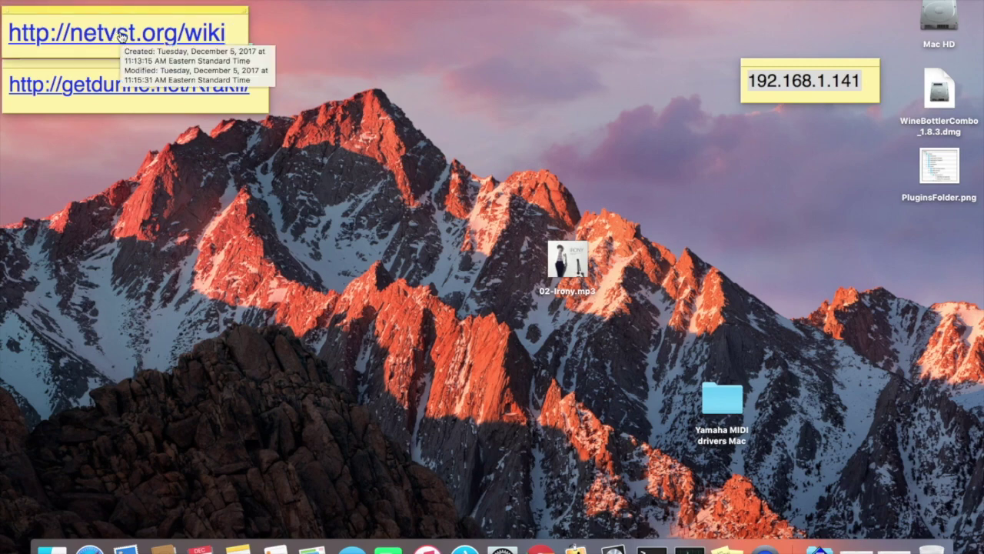
click(121, 36)
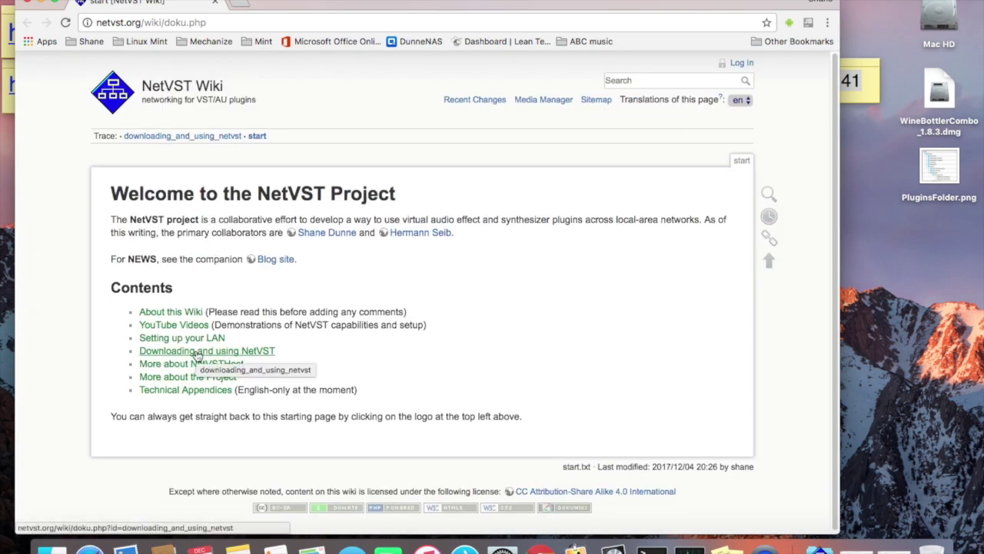
click(197, 353)
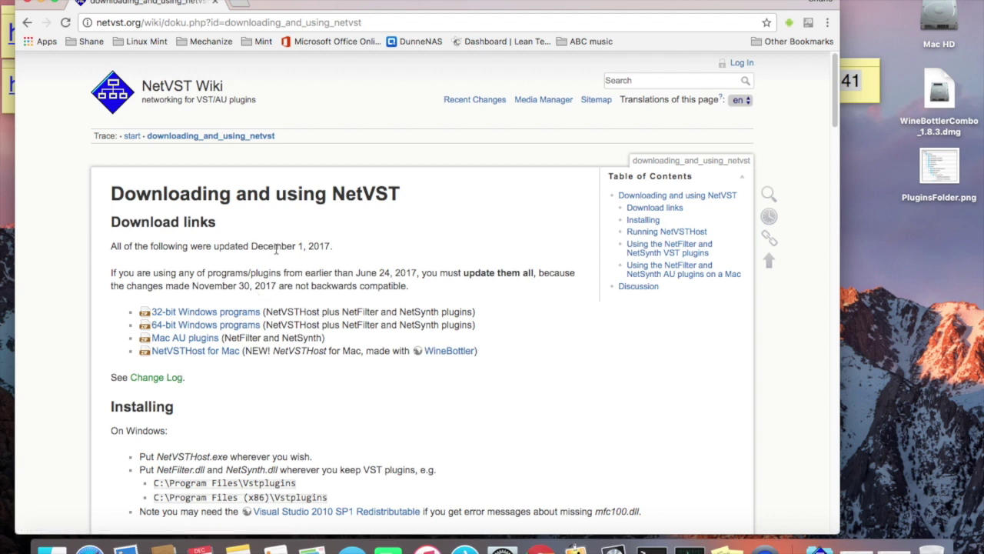
Open the getdunne.net/Krakli plugin repository from its sticky note, and close the browser window after viewing it
click(11, 111)
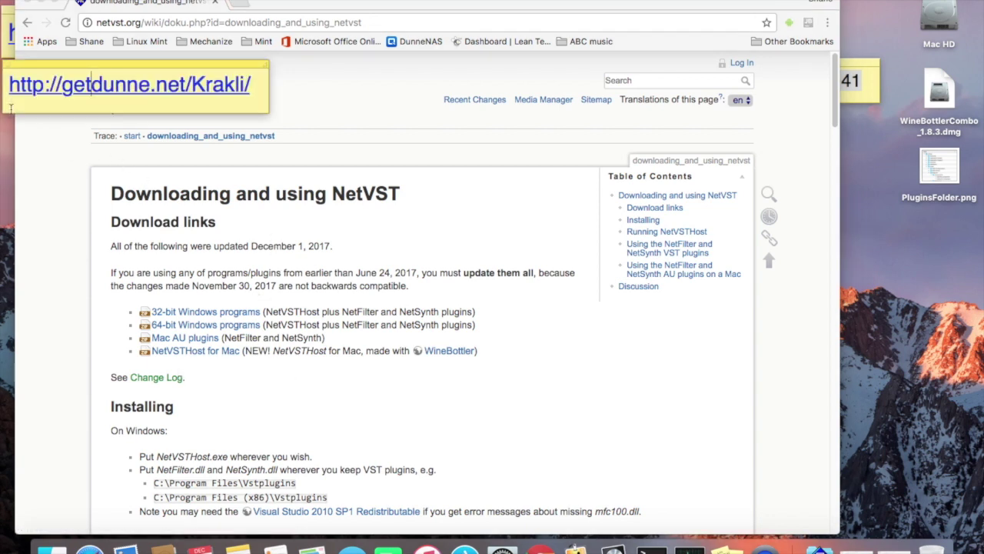
click(102, 90)
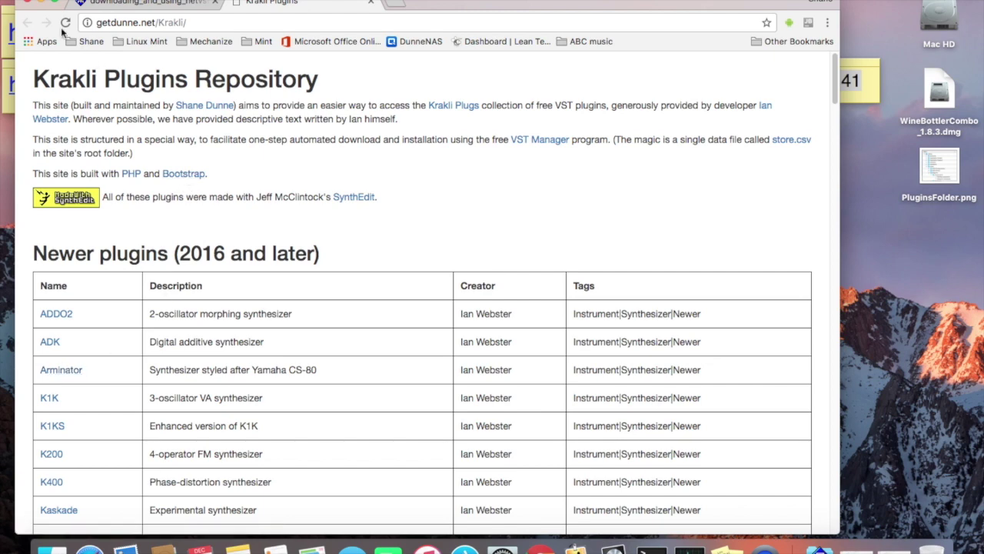
click(30, 4)
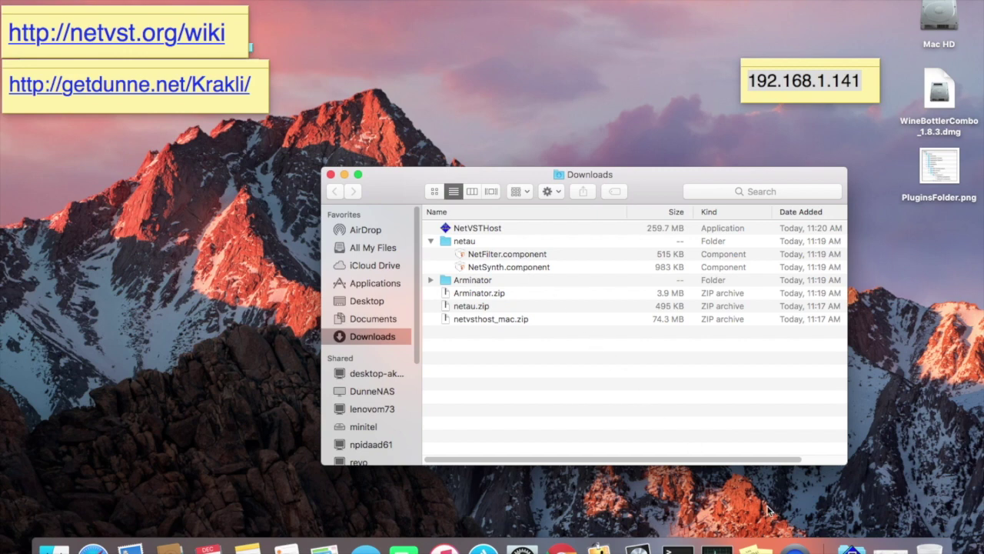
Check the Components folder under the home folder's Library, collapse Library, and show the Finder view options for the home folder
click(890, 548)
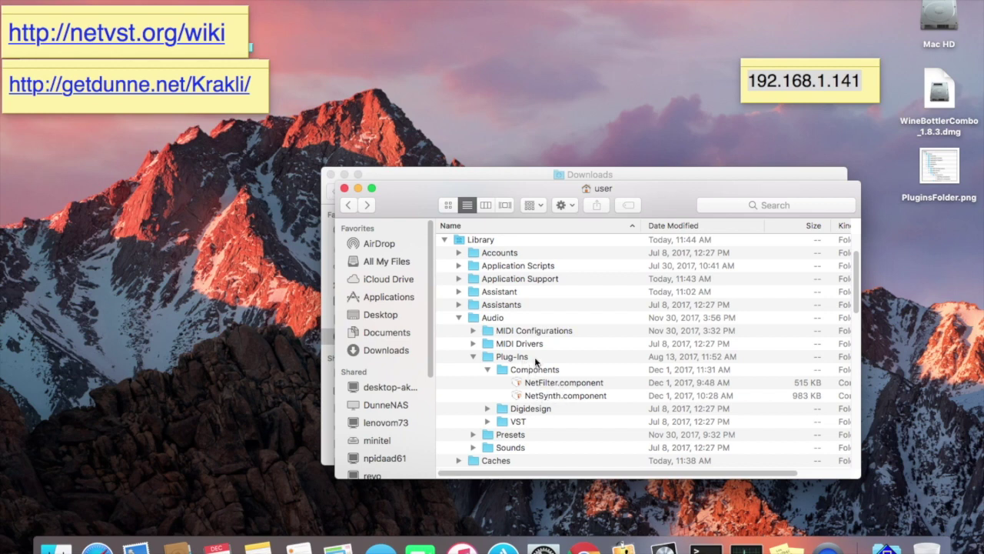
click(445, 239)
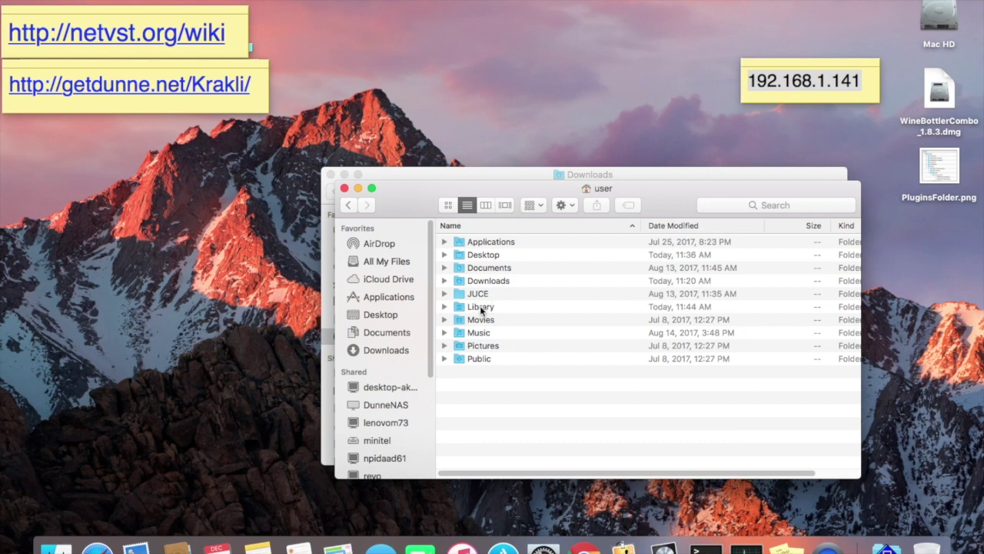
click(146, 1)
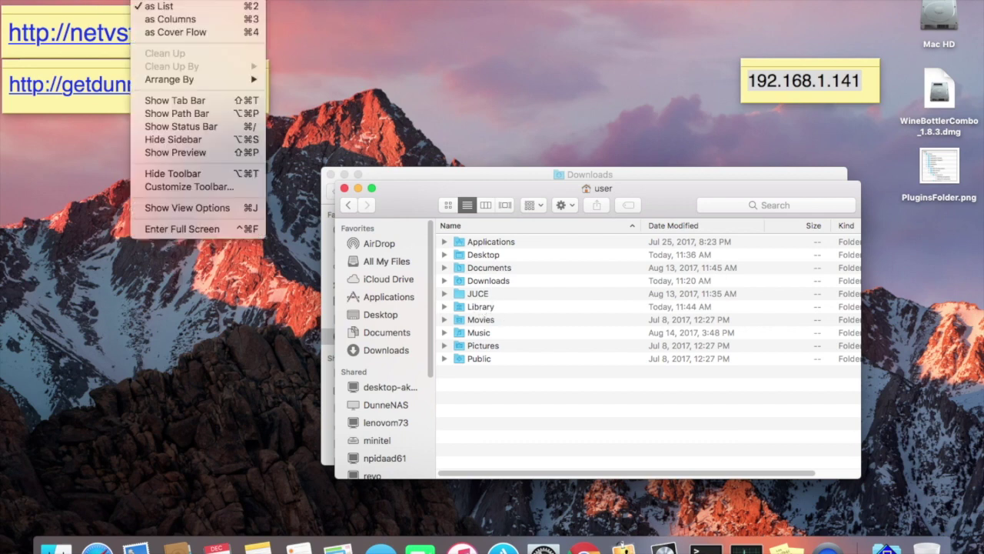
click(183, 207)
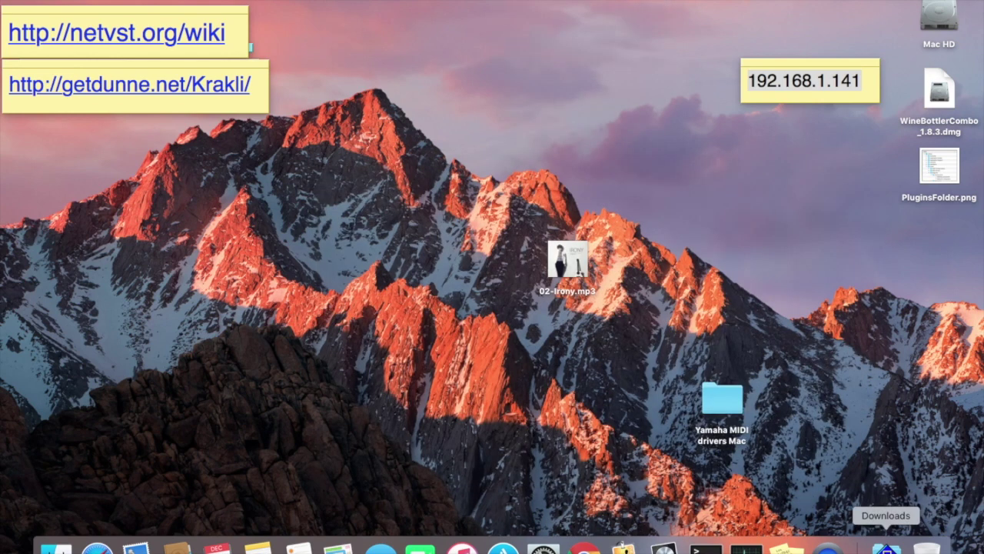
Open the Downloads folder in Finder and launch NetVSTHost from it
click(886, 548)
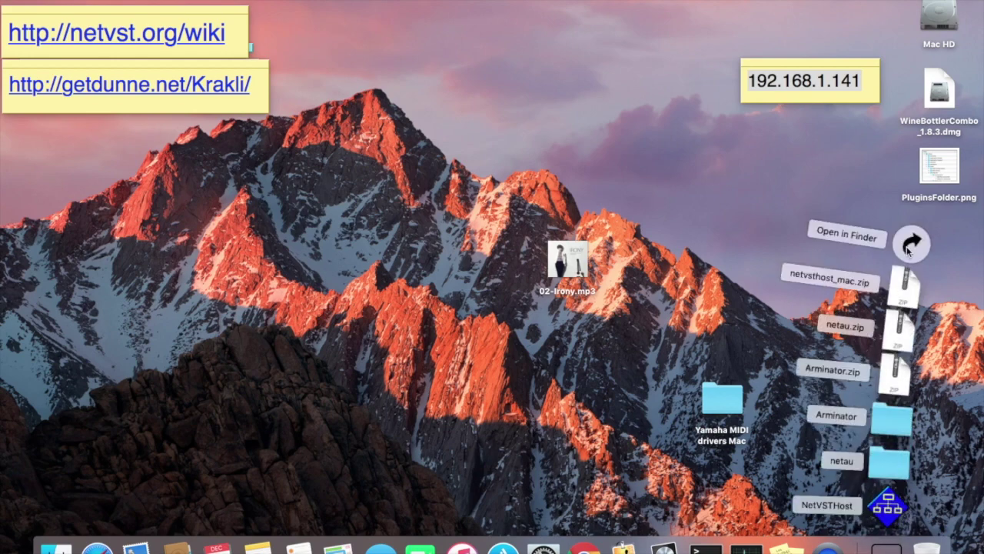
click(910, 243)
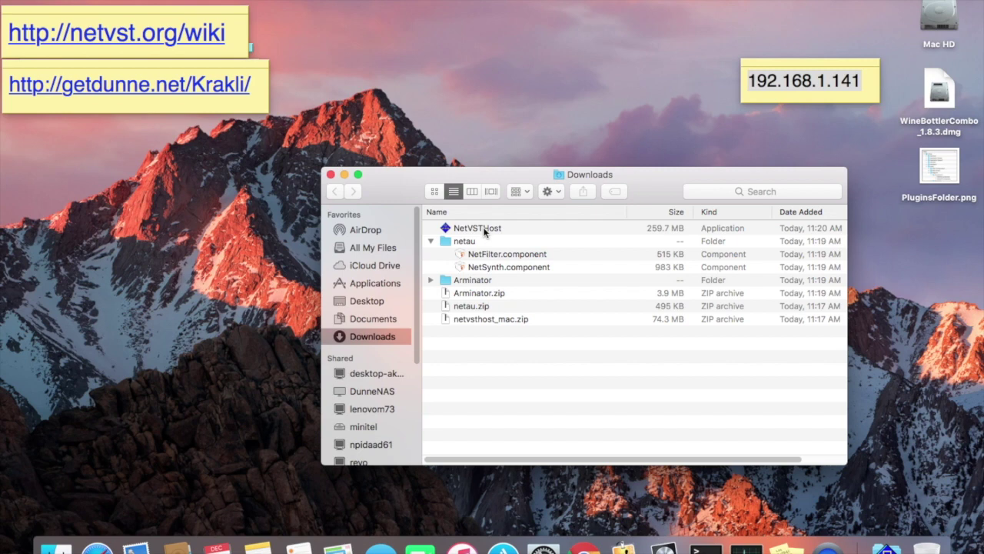
double_click(485, 229)
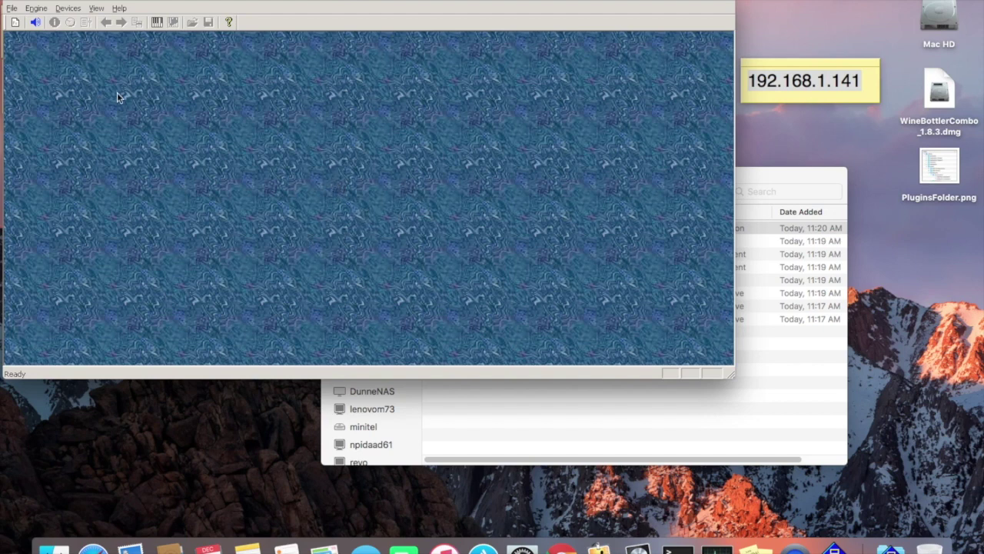
Select 192.168.1.141 (en0) as the IP address in NetVSTHost's network parameters and accept the settings
click(68, 9)
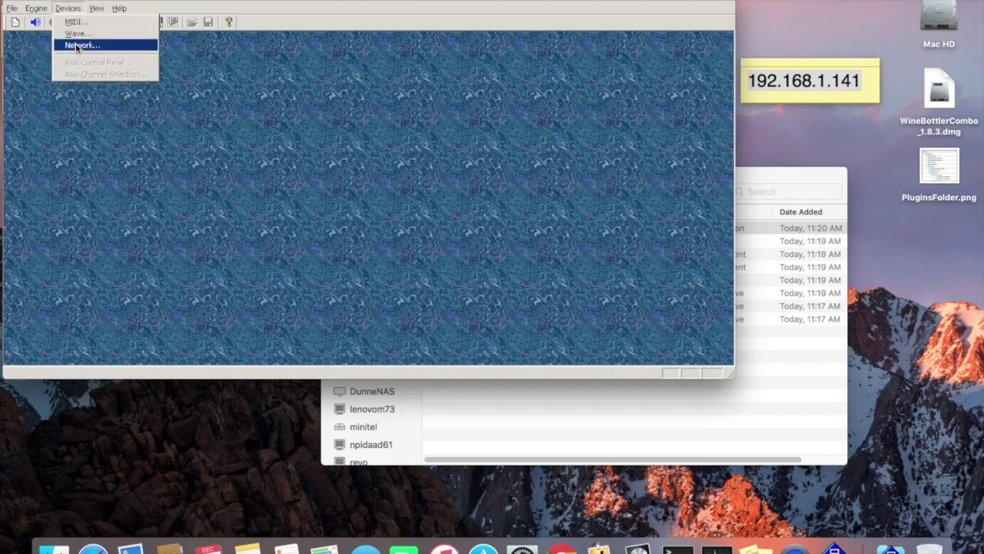
click(76, 45)
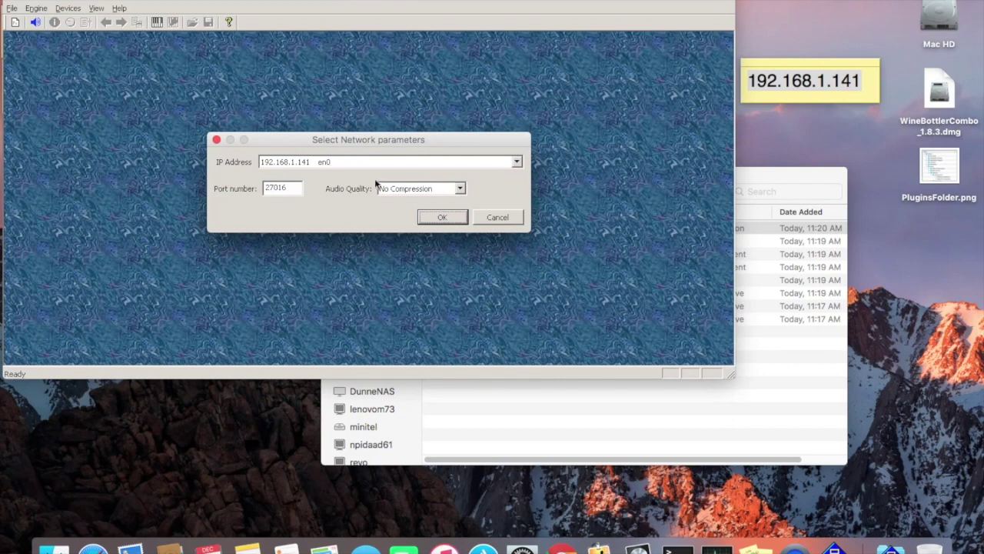
click(517, 163)
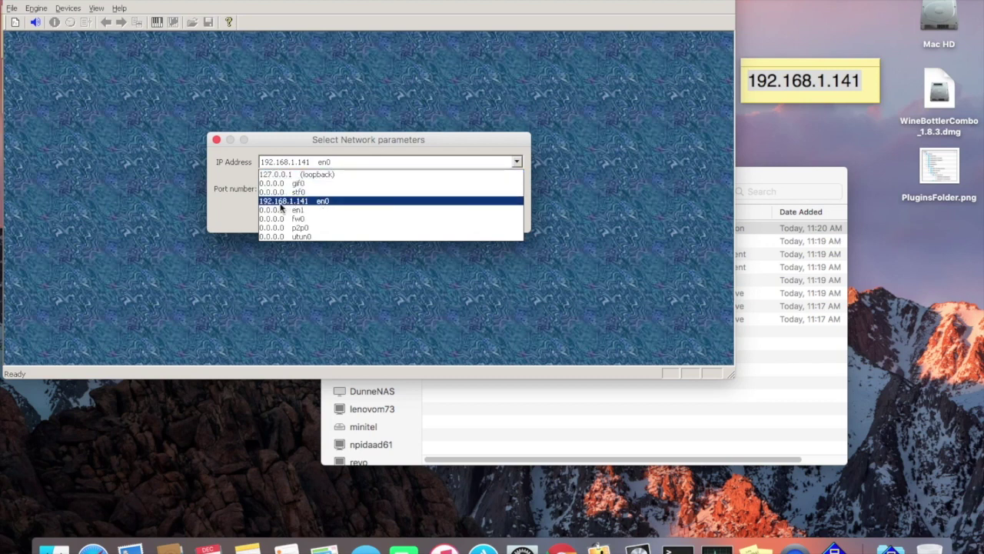
click(322, 202)
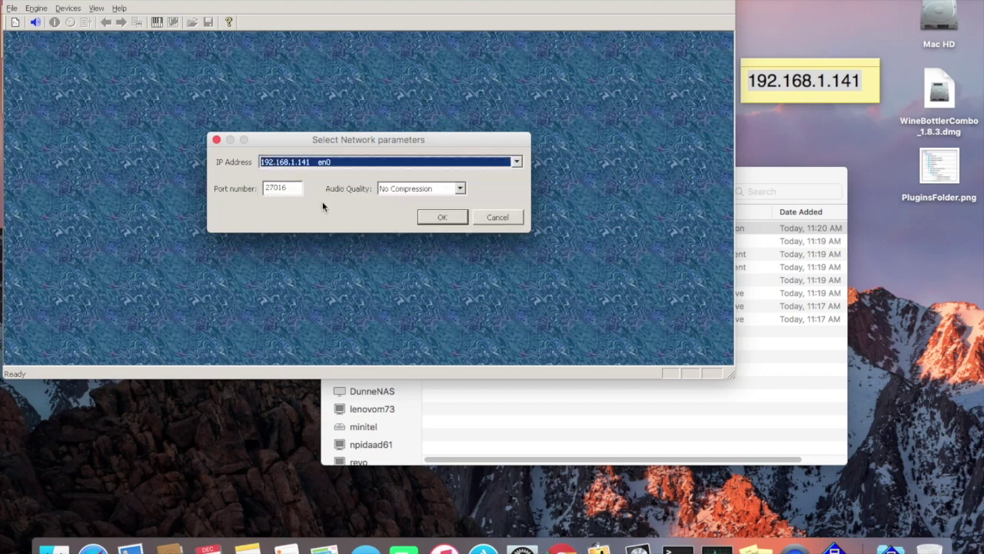
click(786, 64)
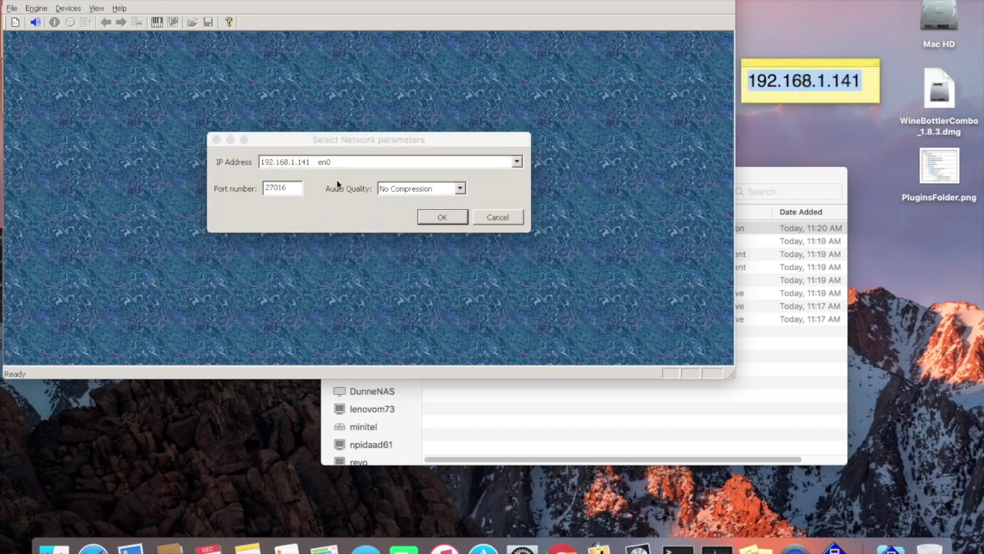
click(443, 218)
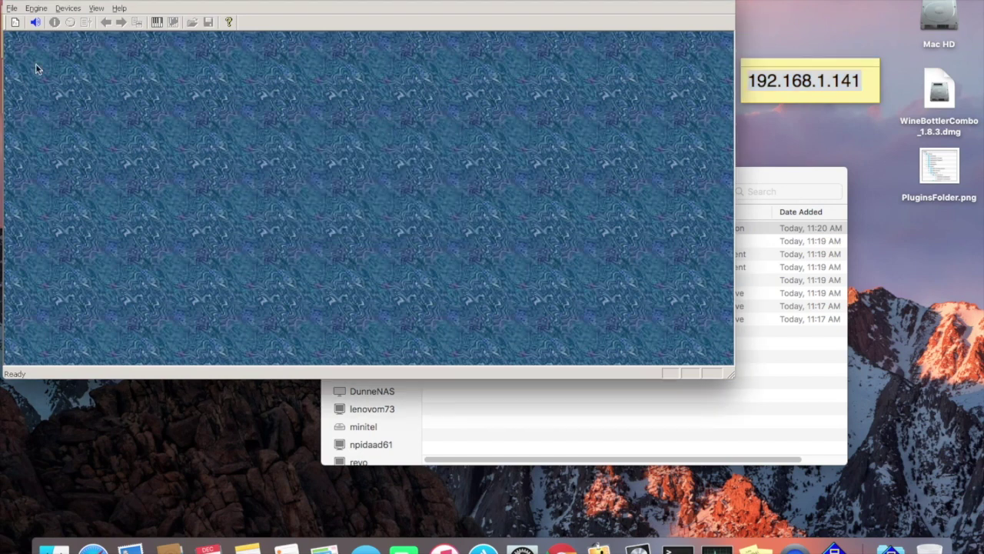
Load the Arminator.dll plugin from the Arminator folder in Downloads into NetVSTHost
click(14, 23)
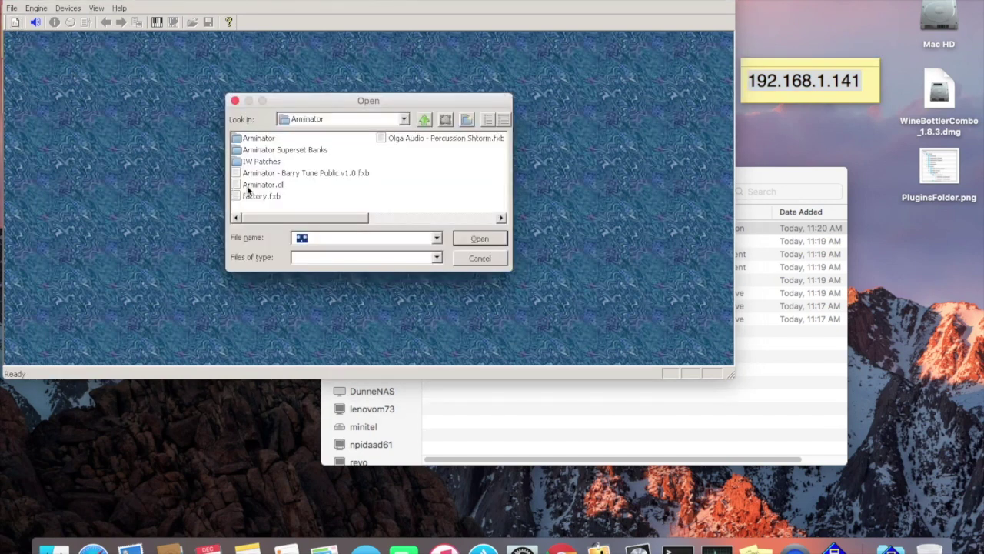
click(404, 122)
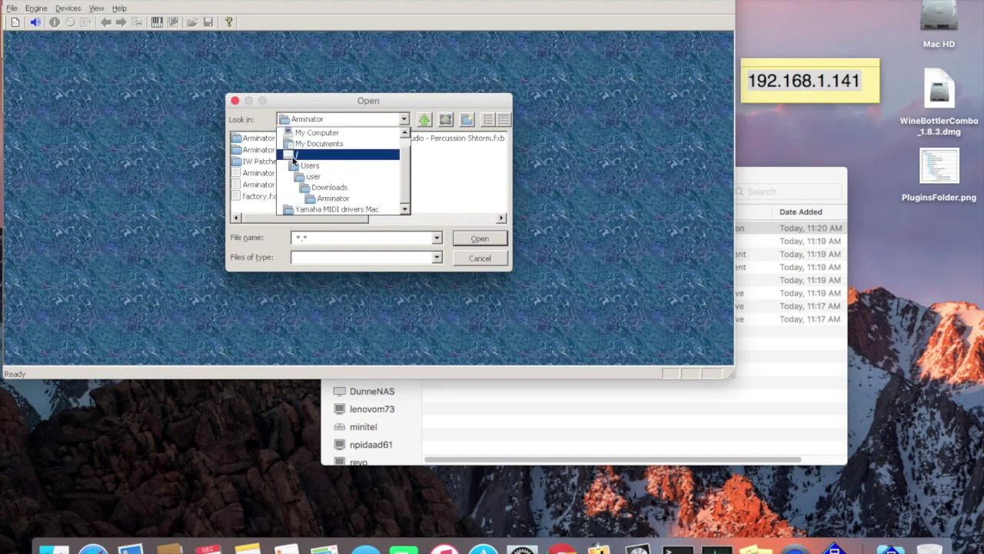
click(326, 199)
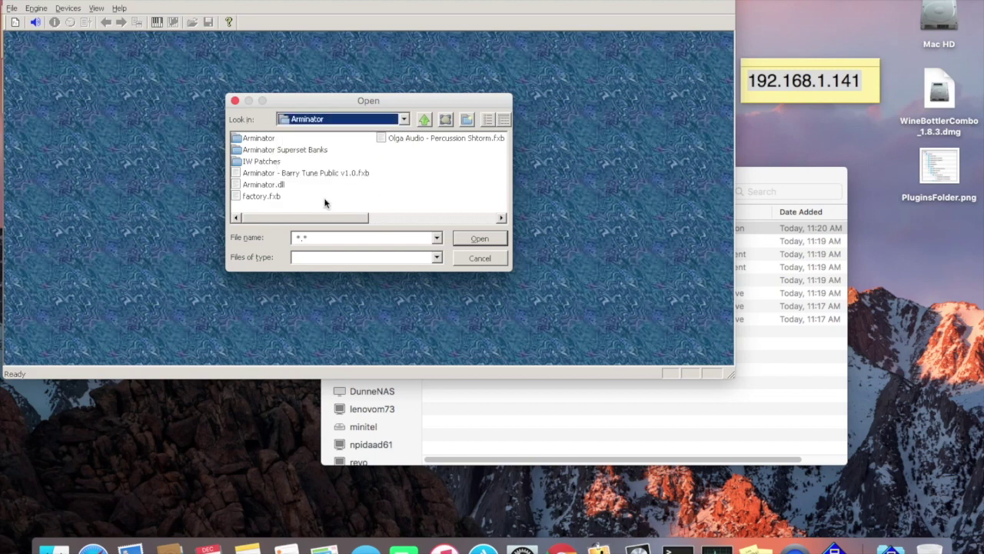
double_click(270, 188)
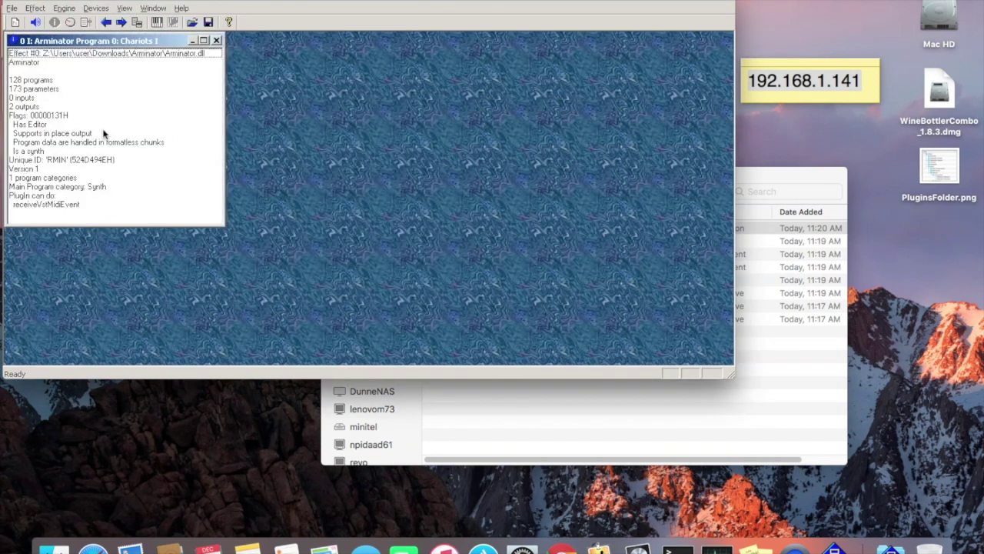
Open the Arminator plugin's editor and enlarge the host window until the whole synth panel fits
click(71, 24)
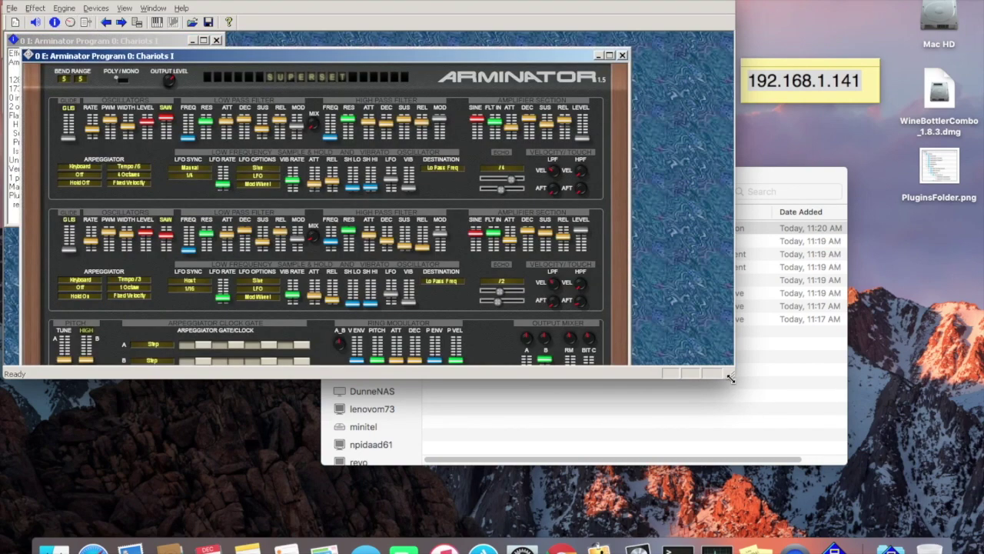
drag(732, 377, 720, 462)
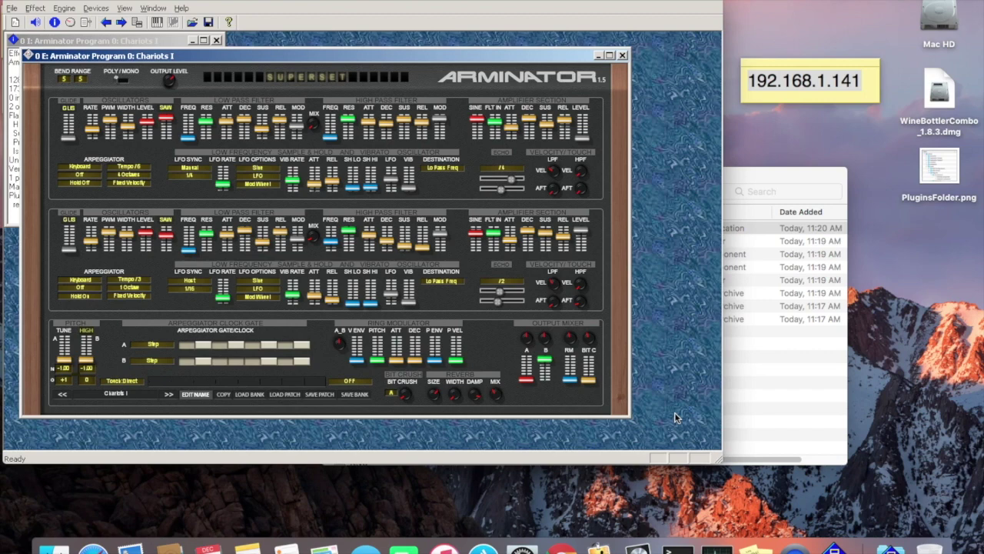
Switch to Logic Pro X and create an empty project with one software instrument track using the NetVST NetSynth stereo instrument
click(638, 545)
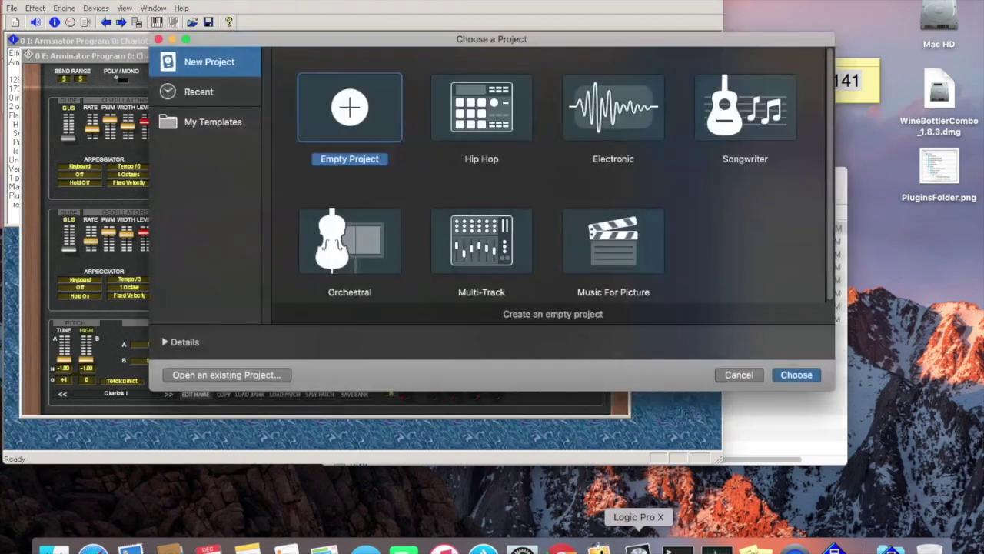
click(795, 374)
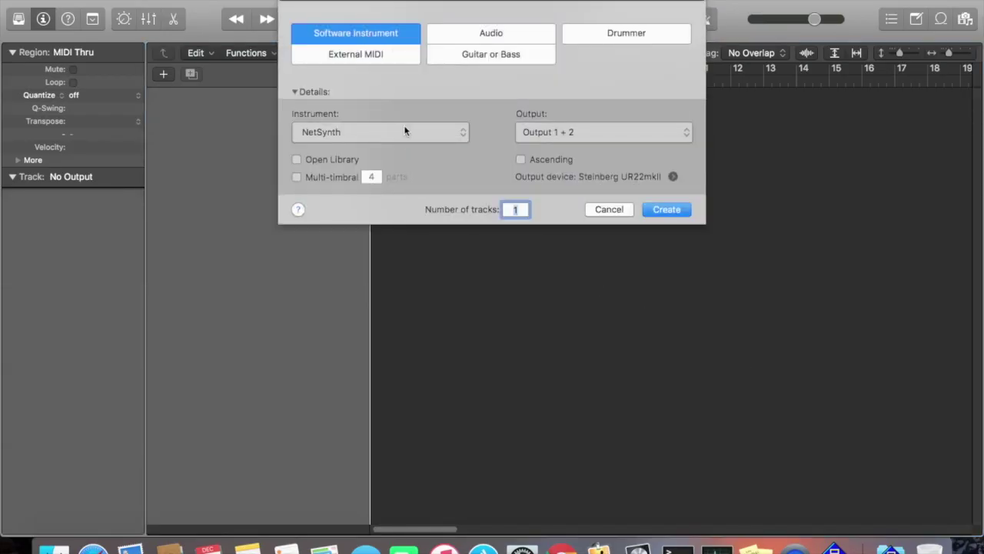
click(353, 132)
mouse_move(373, 429)
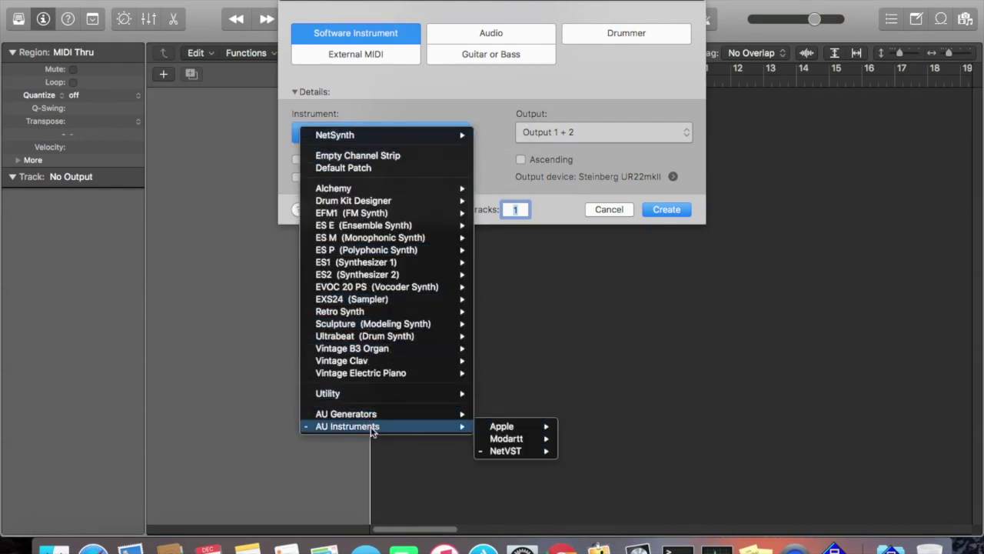
mouse_move(499, 450)
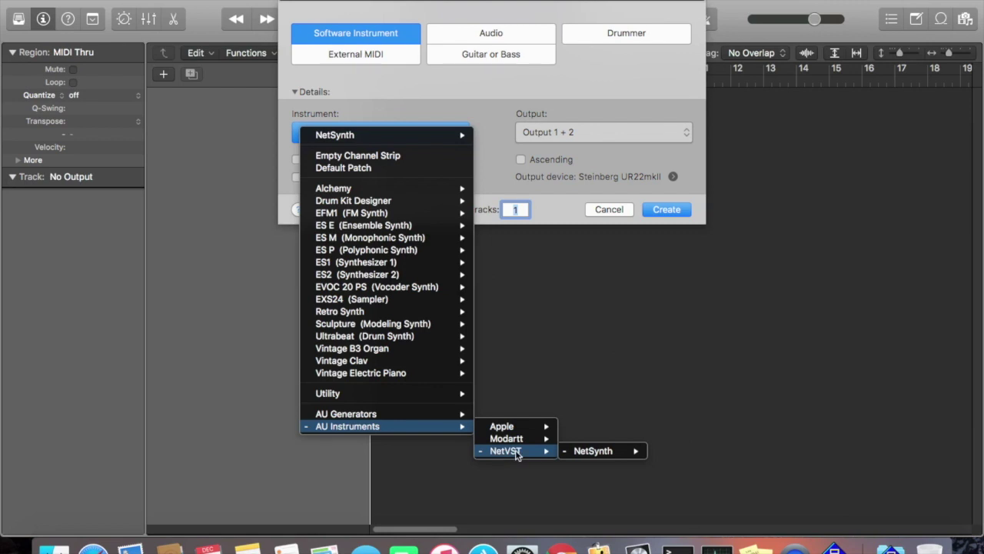
mouse_move(587, 452)
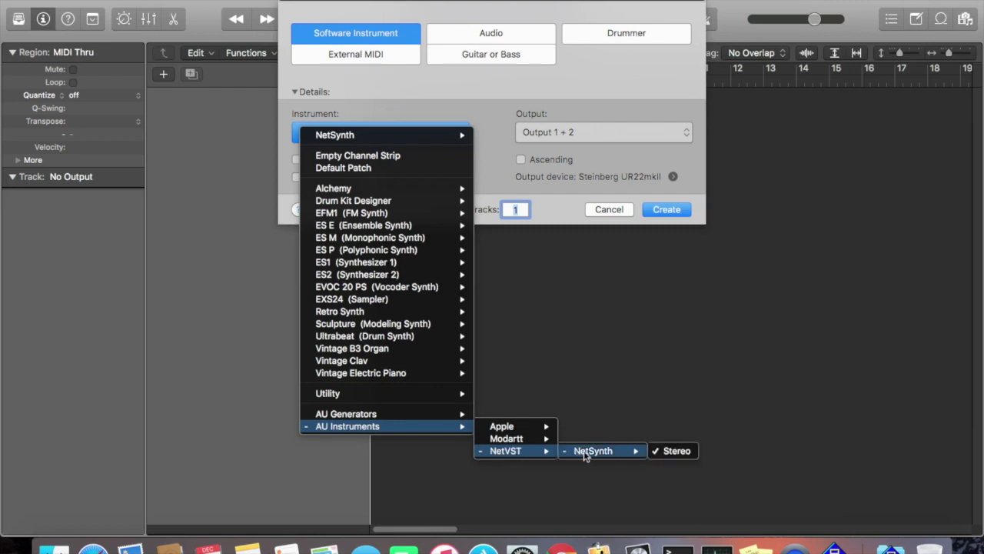
click(671, 452)
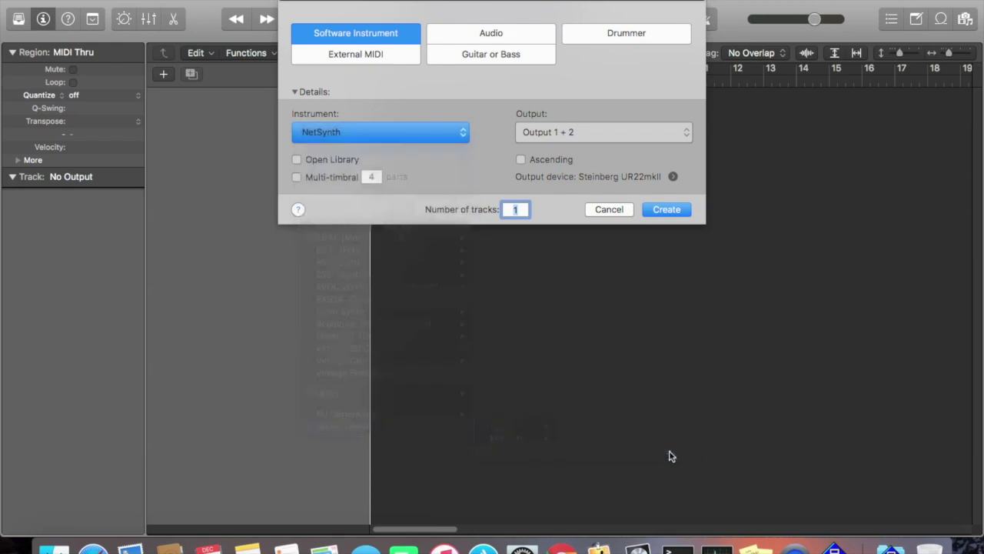
click(652, 212)
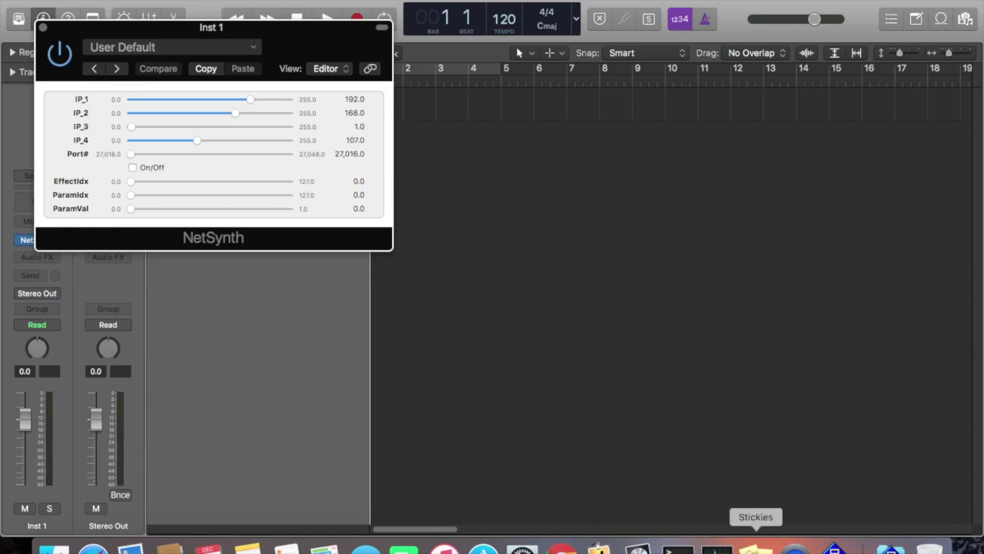
Show the sticky note with the host's IP address beside the NetSynth window and set IP_1 to 192
click(756, 548)
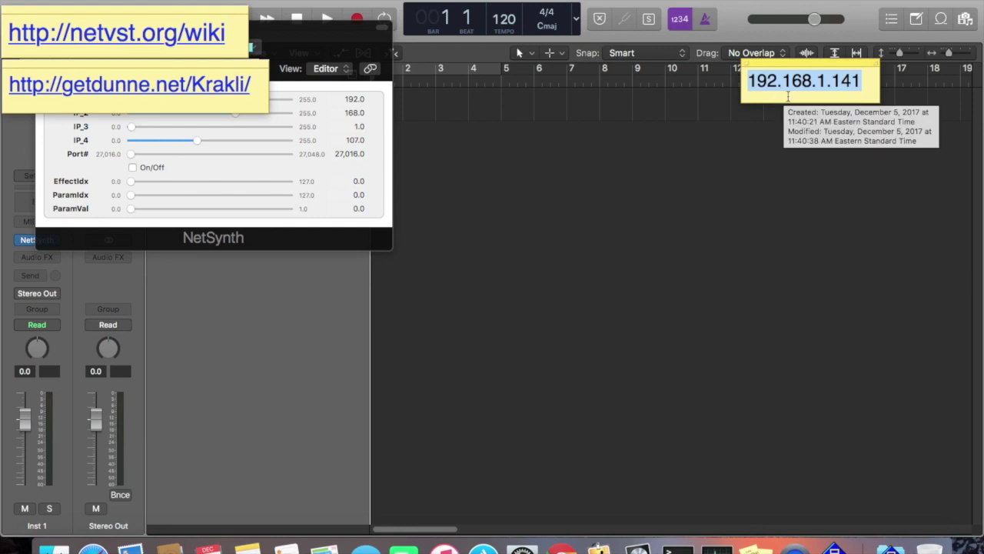
drag(314, 35, 618, 123)
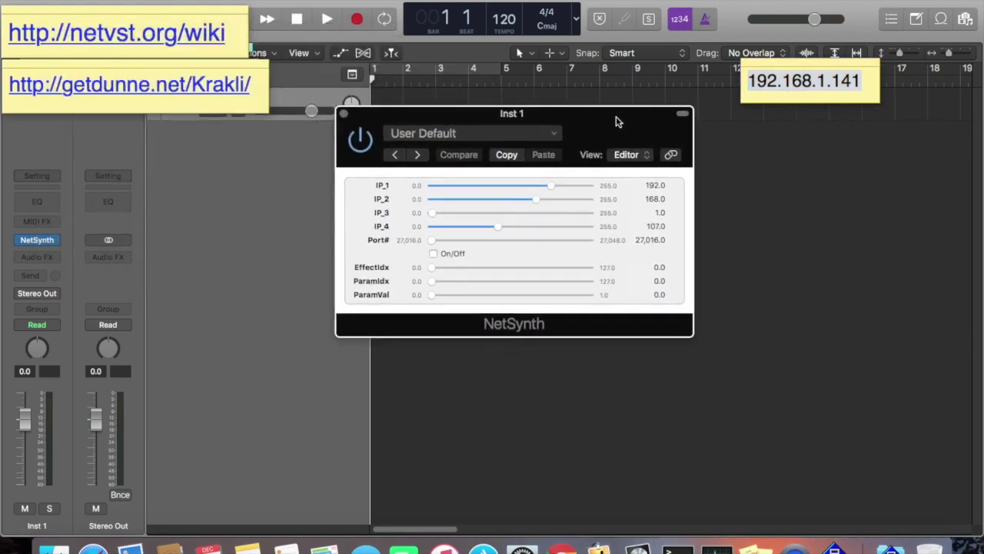
double_click(653, 186)
drag(551, 189, 512, 178)
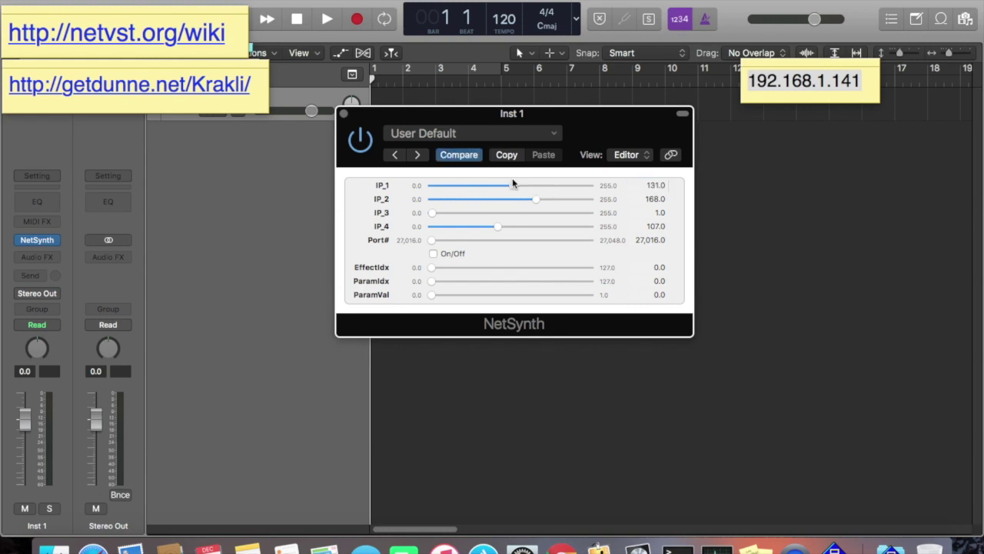
double_click(654, 185)
text(192)
key(Tab)
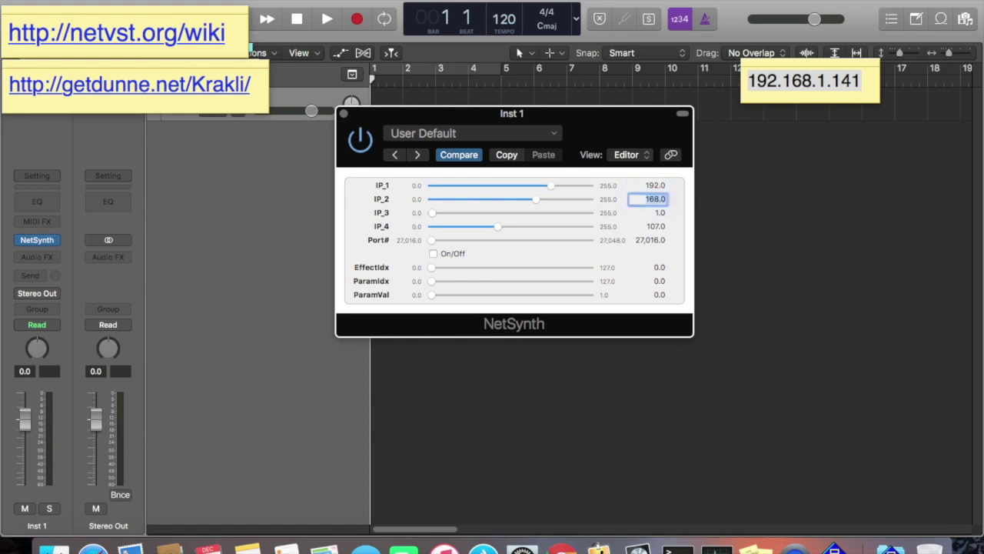
Set NetSynth's IP_4 to 141, completing the address 192.168.1.141, and switch the connection on
key(Tab)
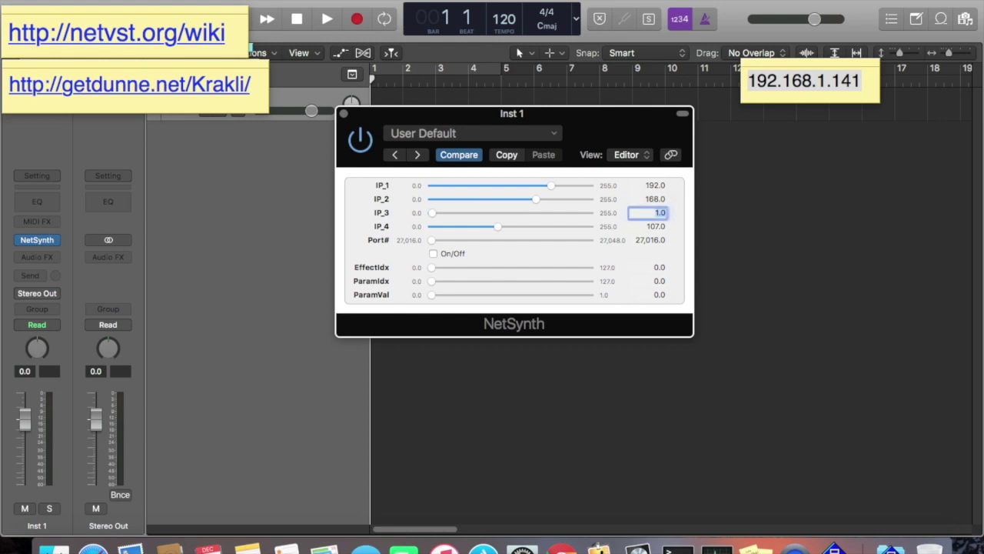
key(Tab)
text(141)
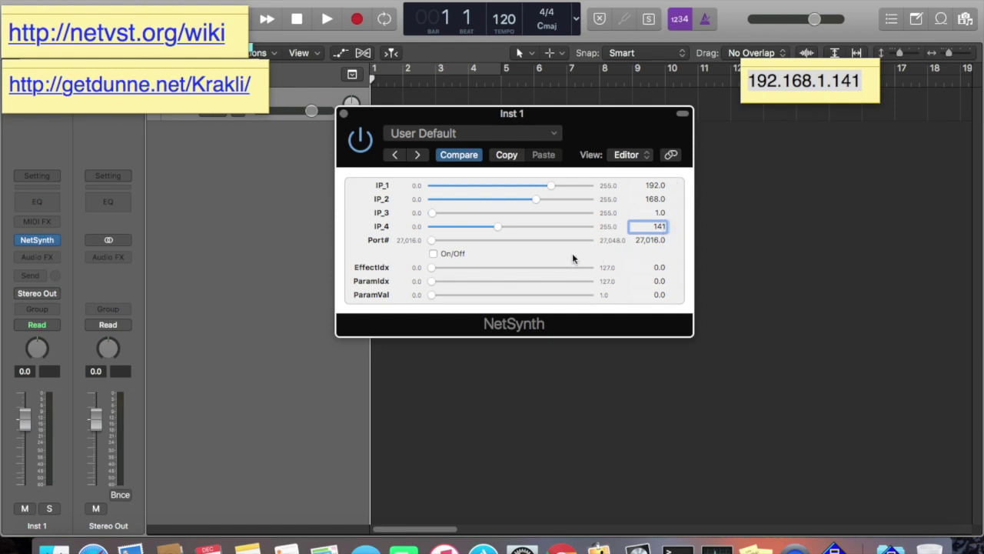
key(Return)
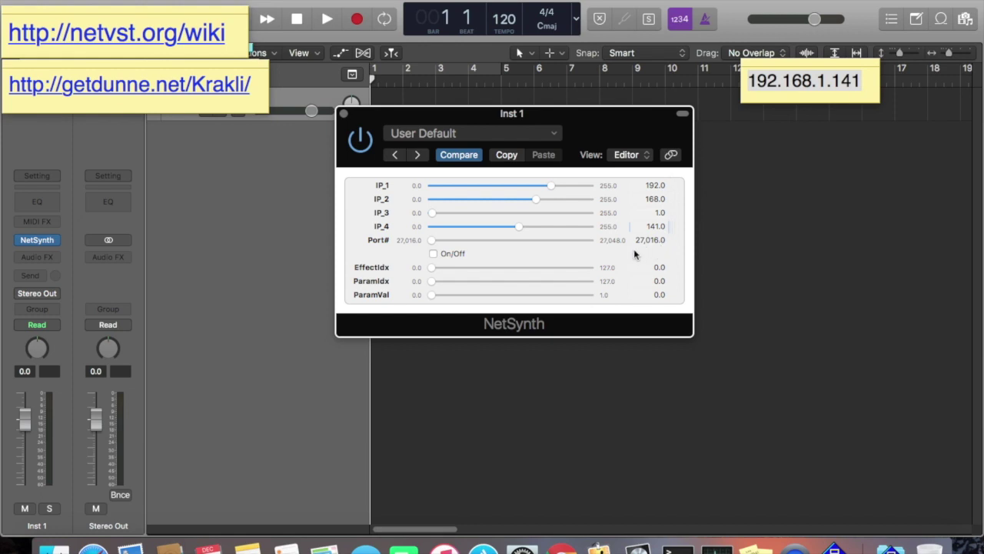
click(434, 255)
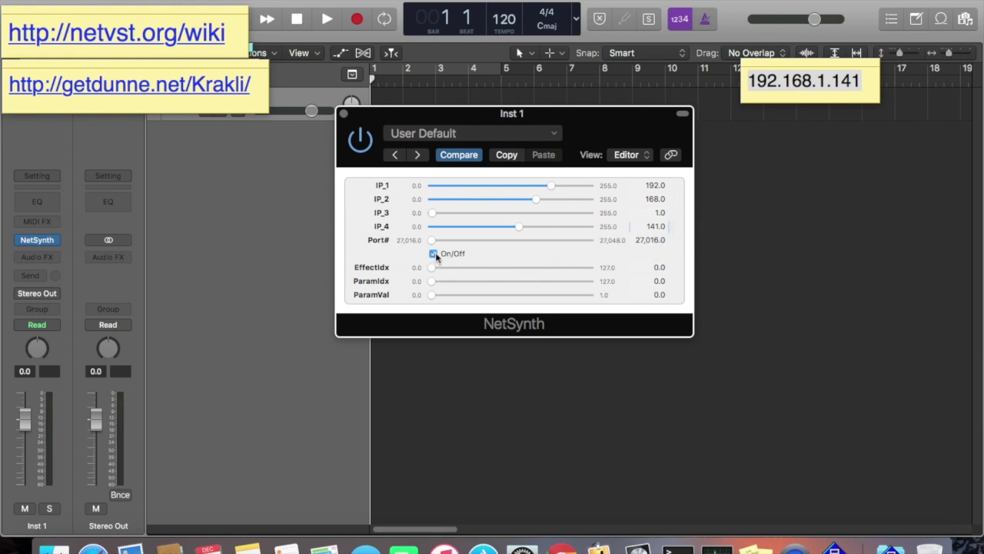
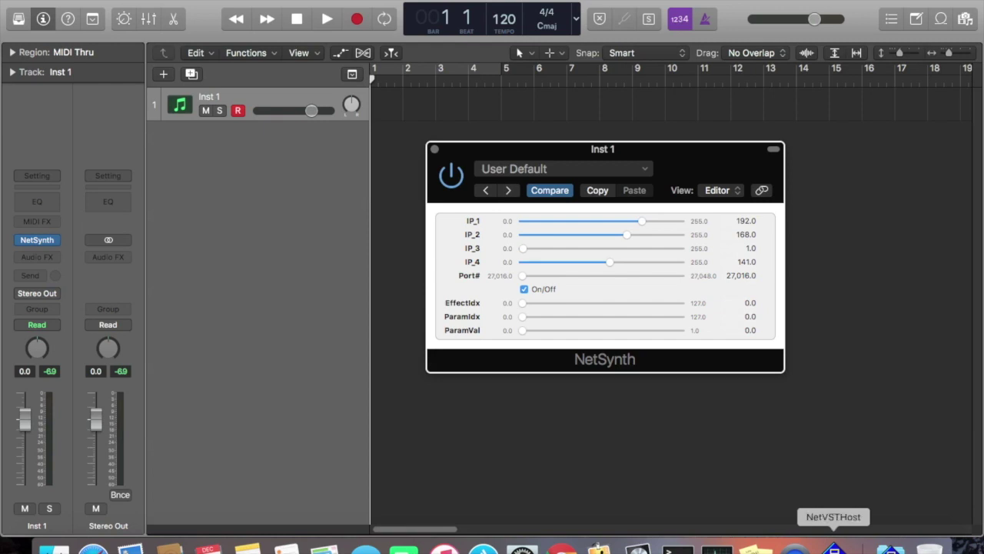
Switch to NetVSTHost, load Arminator program 37:Fluuty, and try out the resonance slider of the upper low-pass filter
click(833, 546)
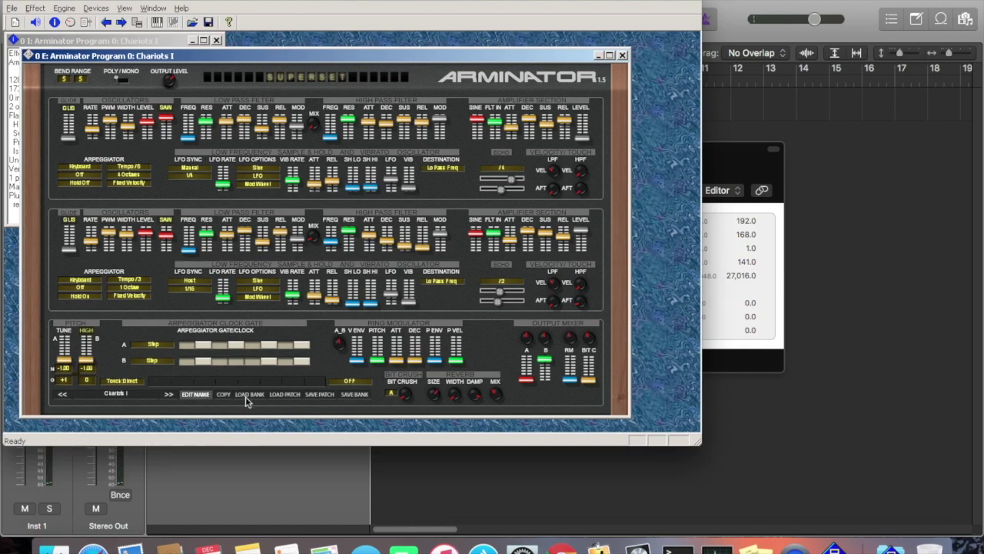
click(116, 394)
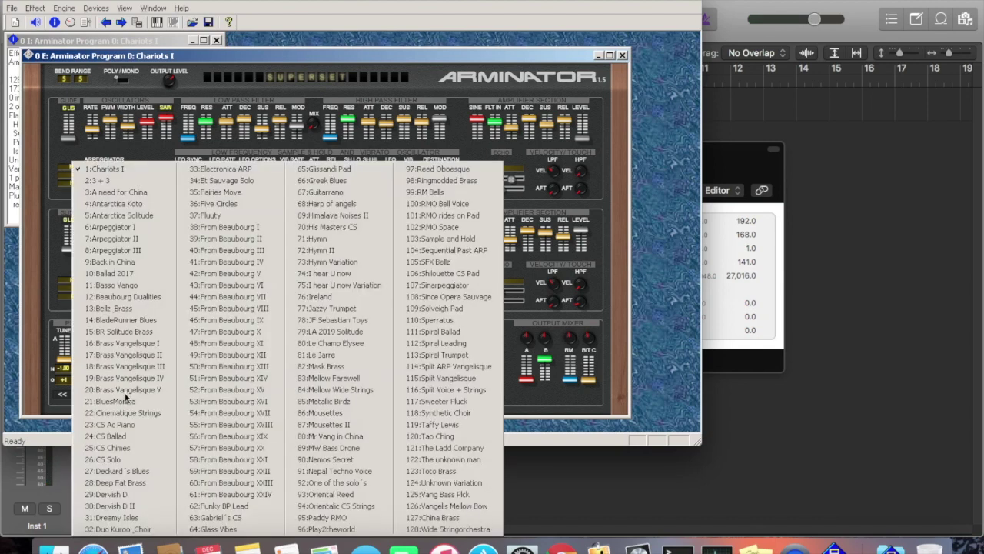
click(210, 216)
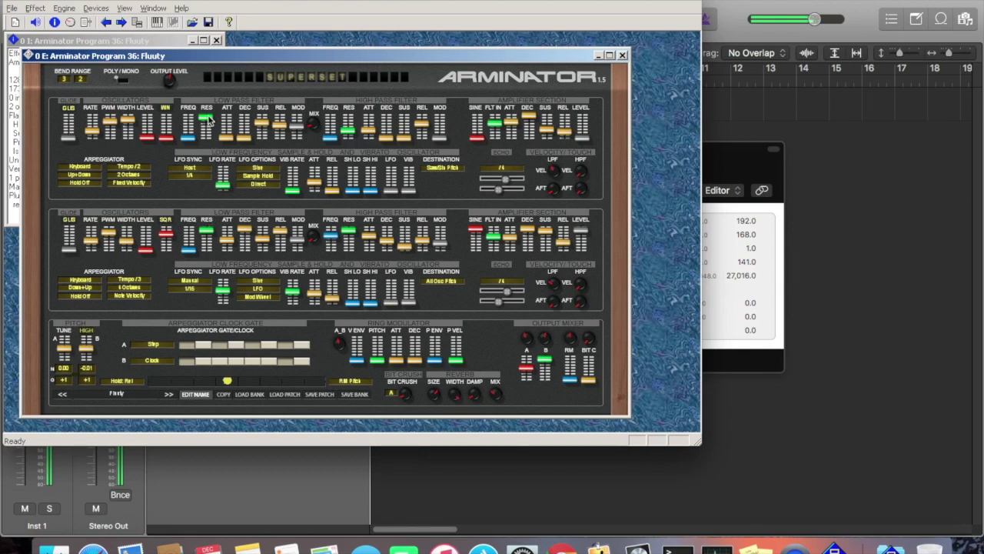
drag(208, 119, 206, 239)
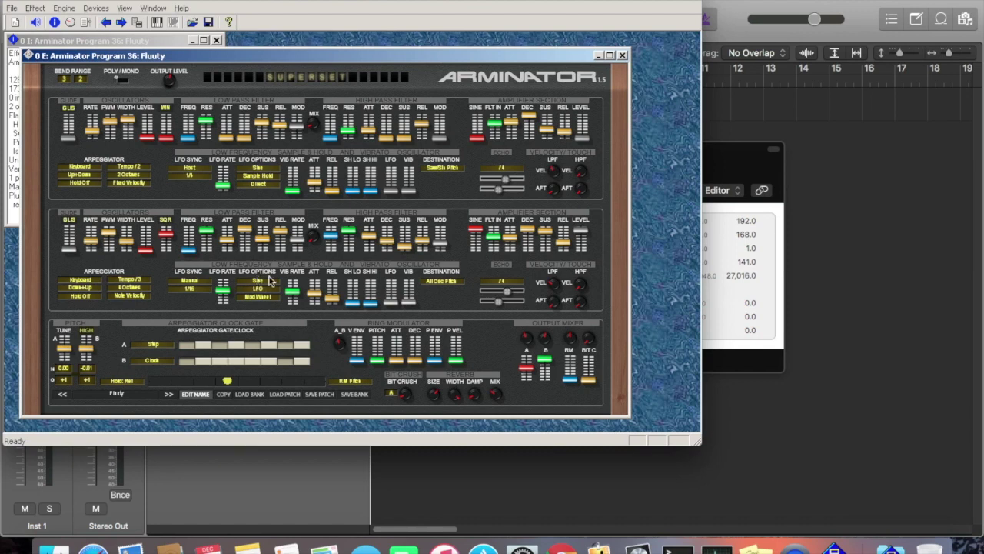
Switch to Logic Pro X and record a short MIDI performance on the Inst 1 track
click(797, 454)
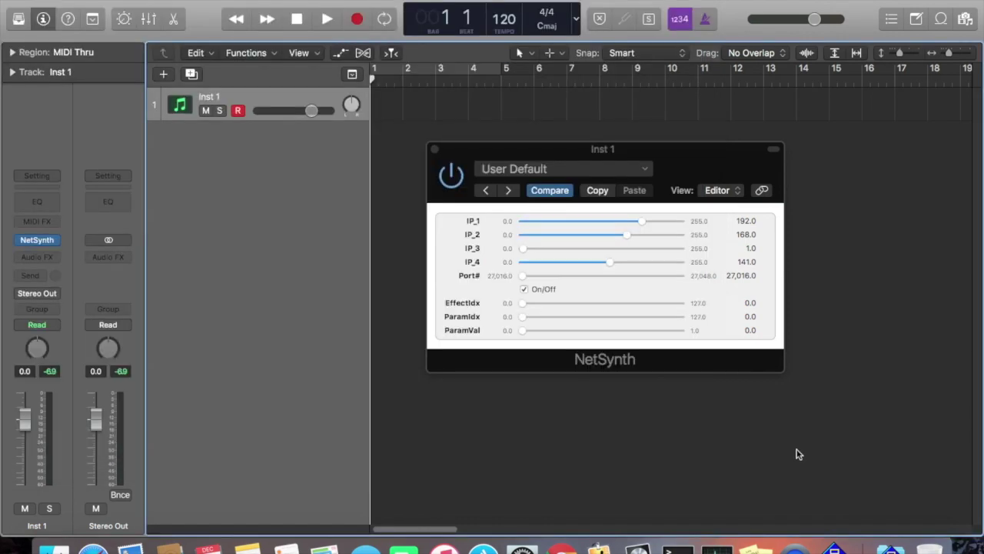
click(358, 20)
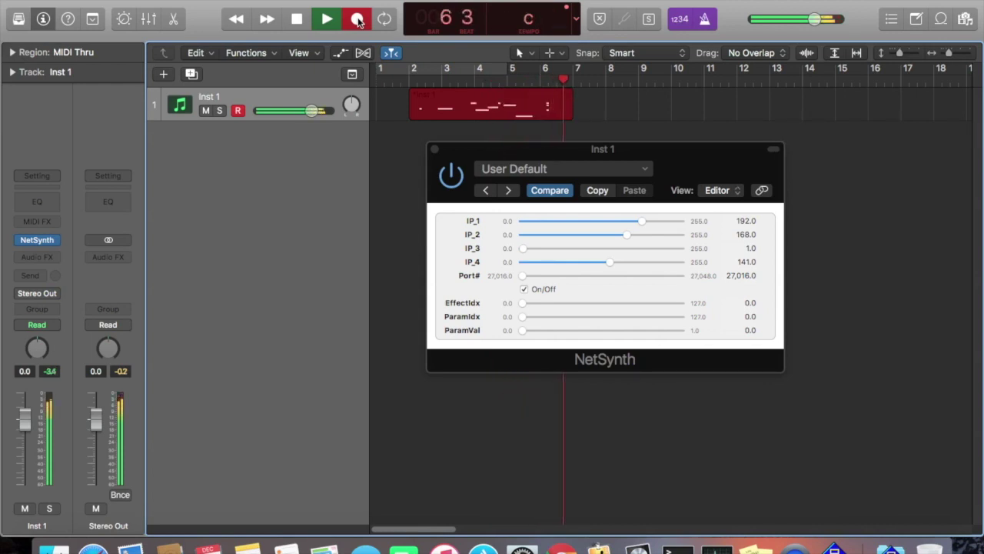
click(302, 21)
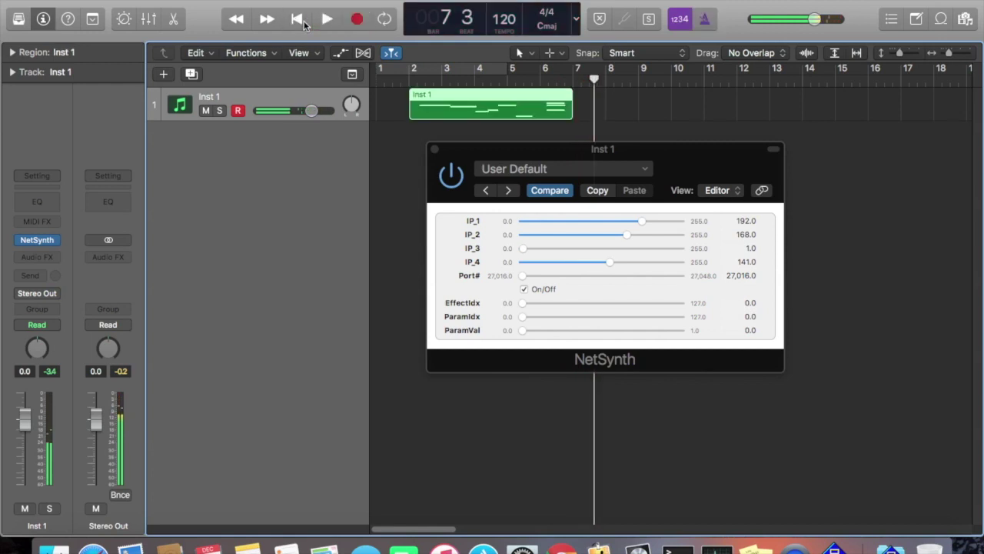
Play back the recorded Inst 1 region from bar 2 and stop playback after its end
click(302, 21)
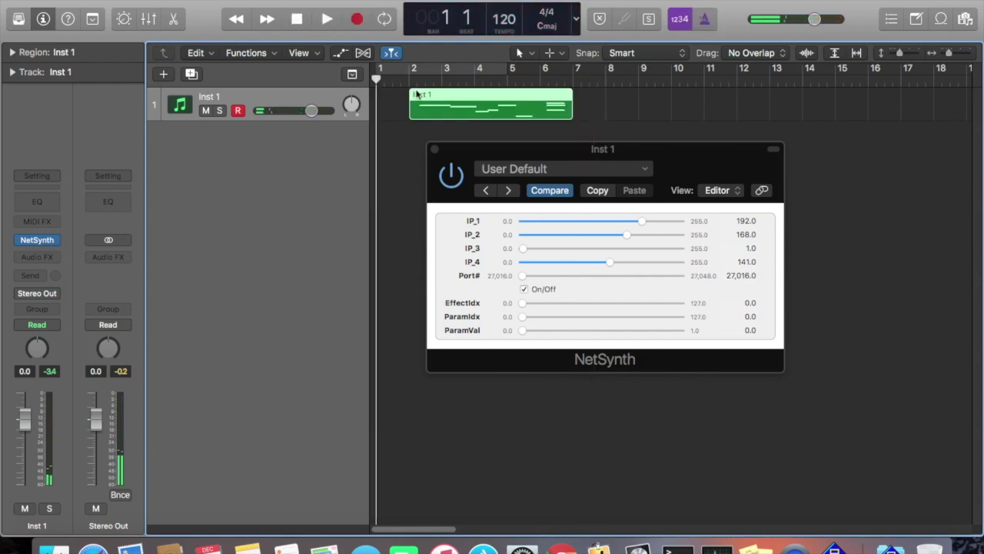
click(408, 80)
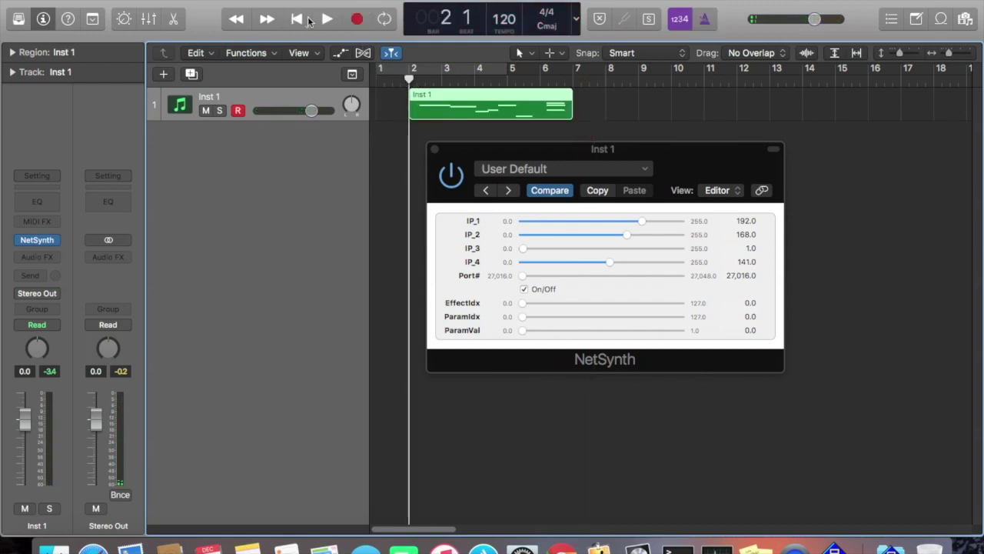
click(332, 19)
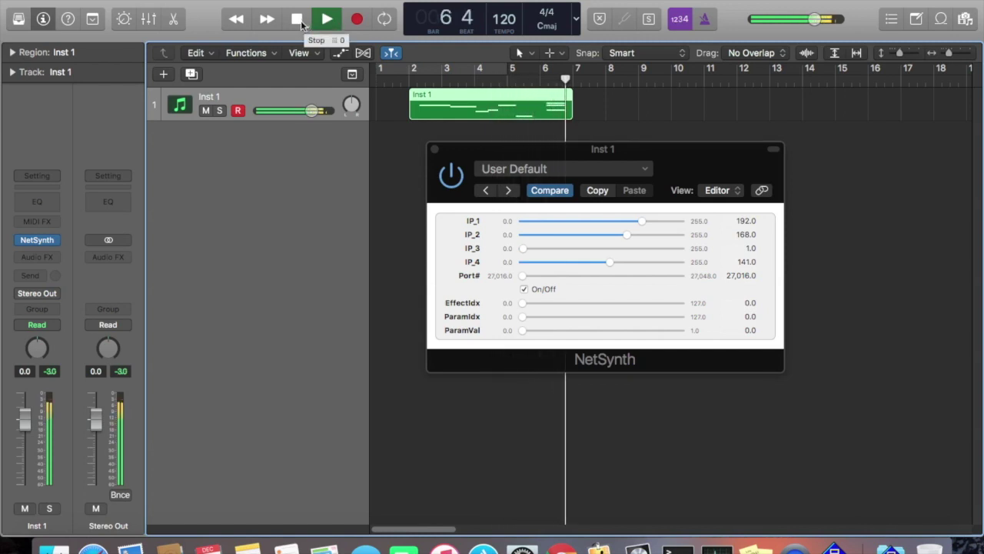
click(302, 24)
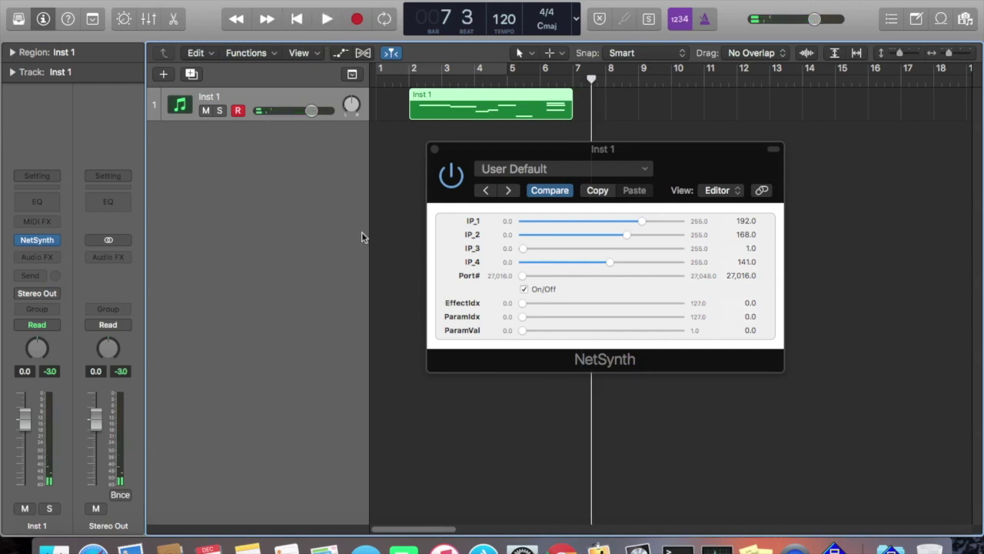
Switch off the NetSynth connection and close its window before quitting Logic Pro X and NetVSTHost
click(524, 288)
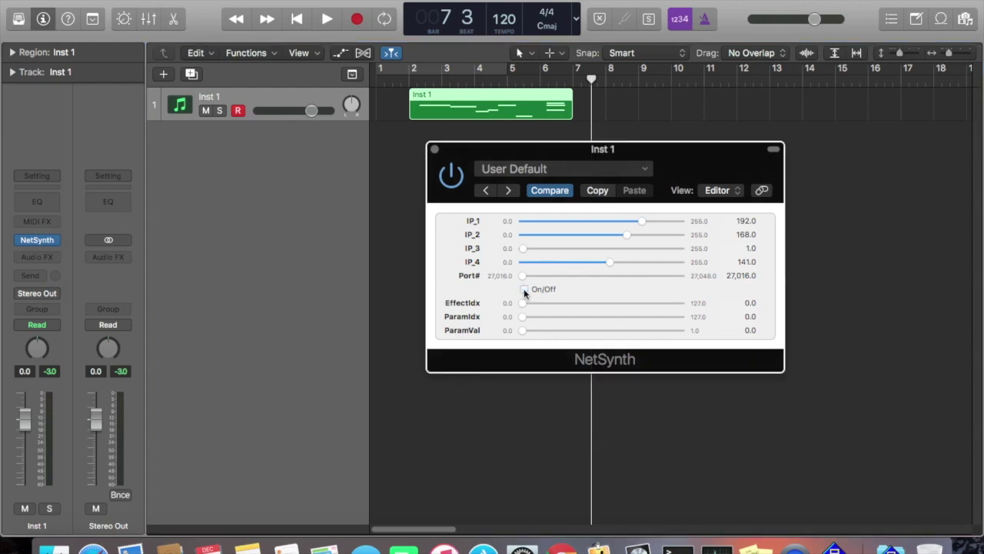
click(434, 150)
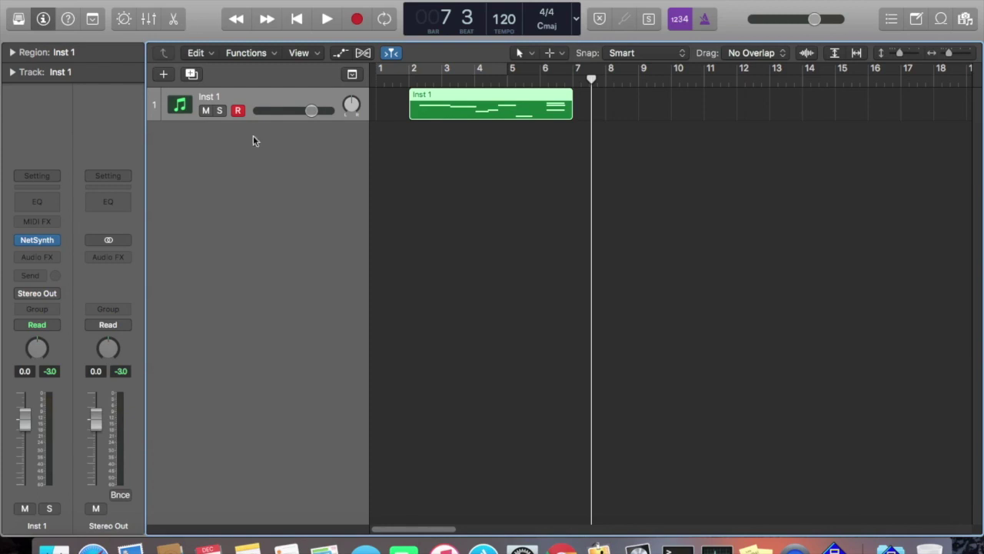
click(38, 239)
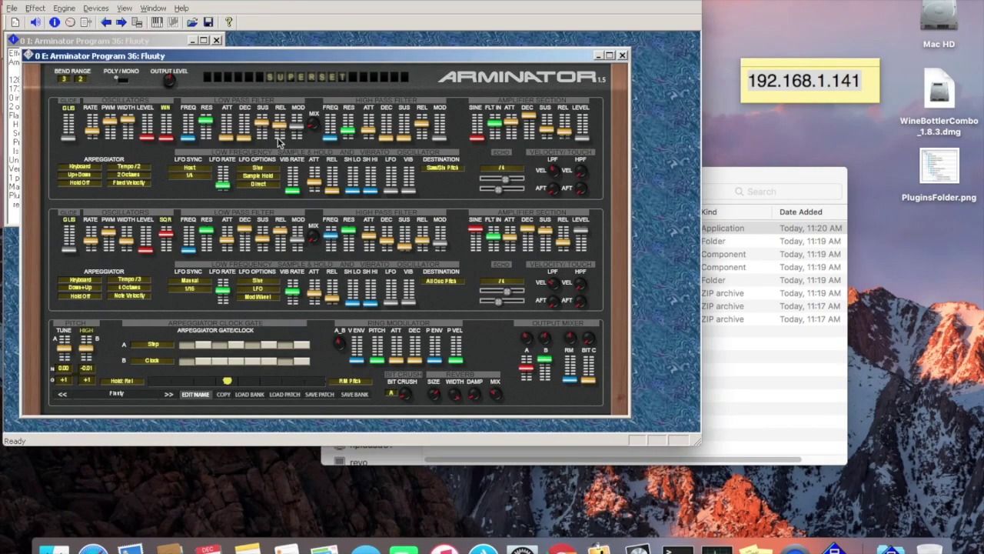
key(super+q)
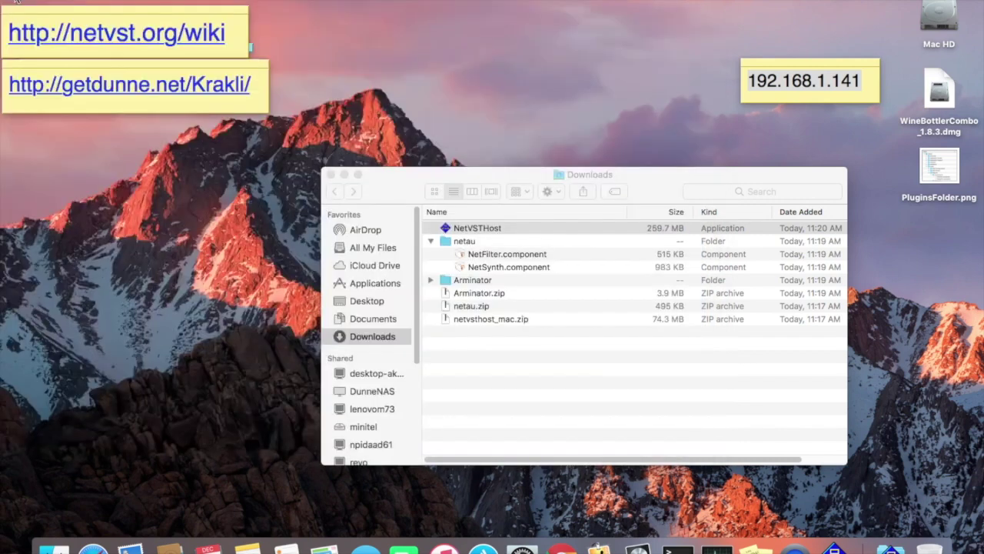